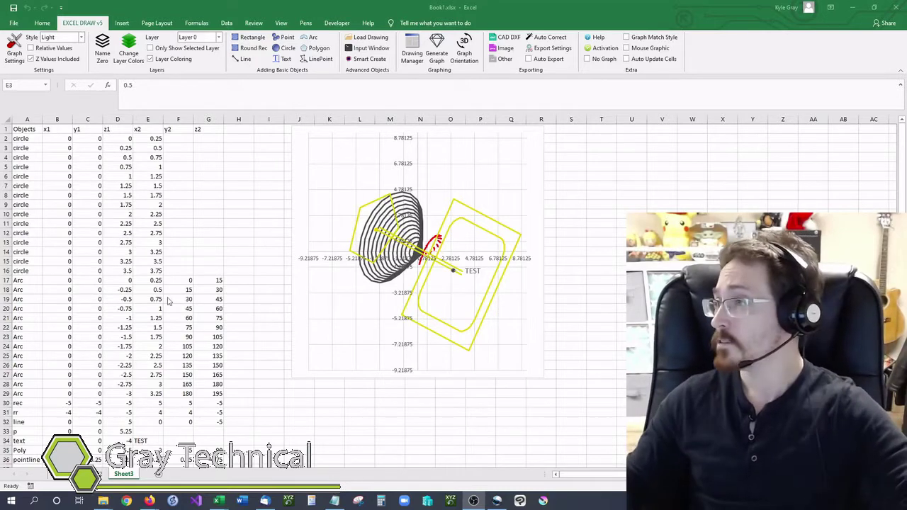
Step: Open the CAD DXF export dialog and append ' test4' to make the name Drawing Preview-DXF test4
click(506, 37)
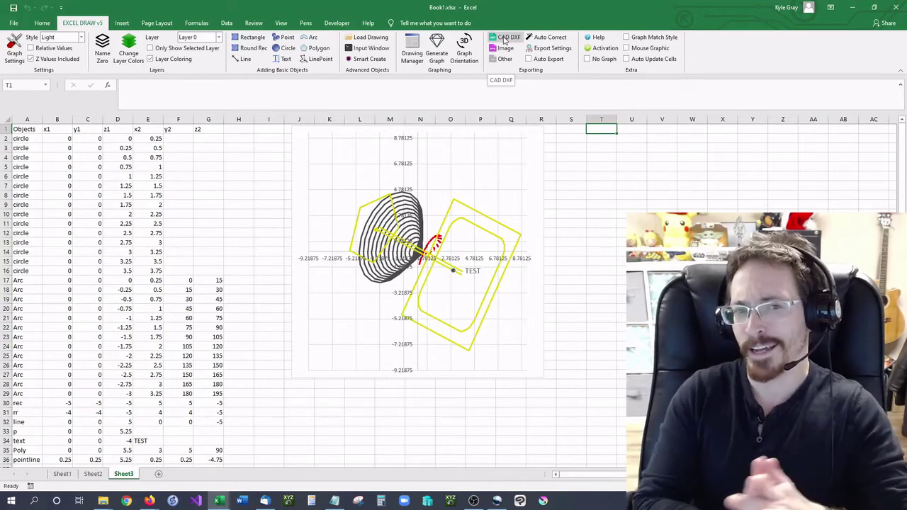
click(506, 40)
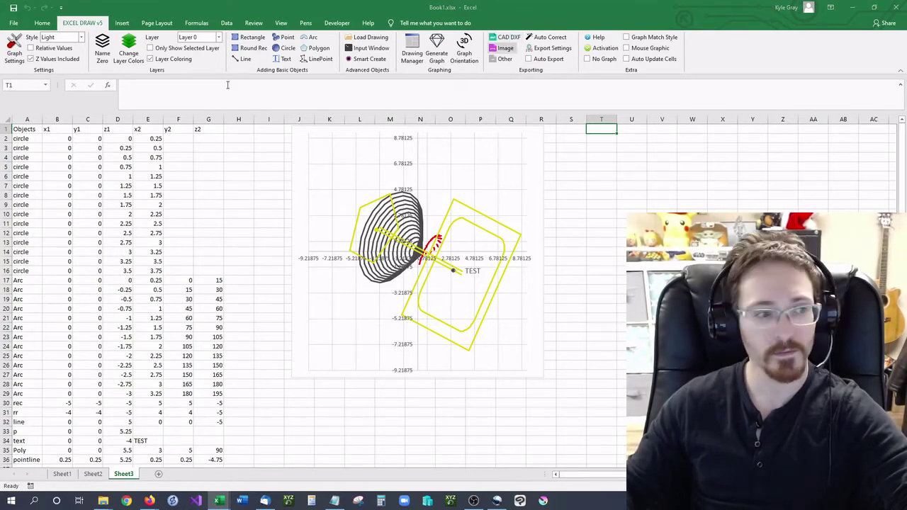
drag(470, 231, 251, 245)
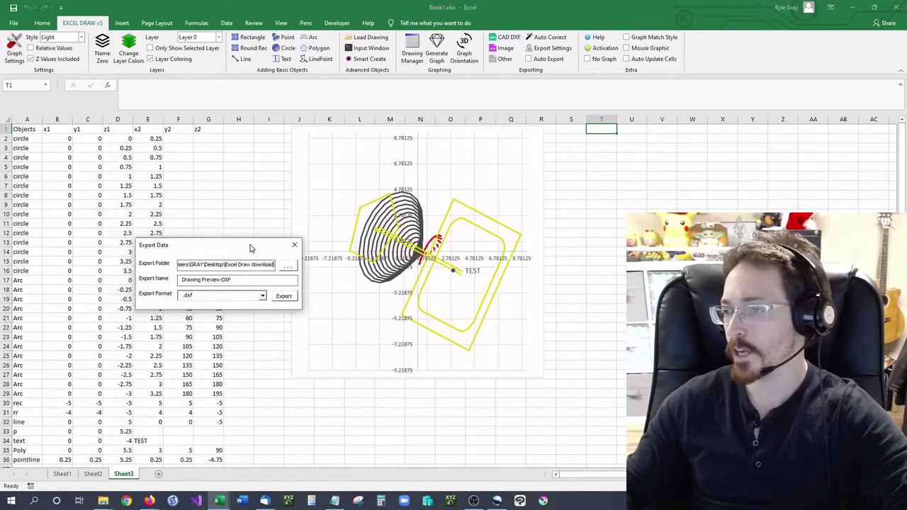
click(246, 284)
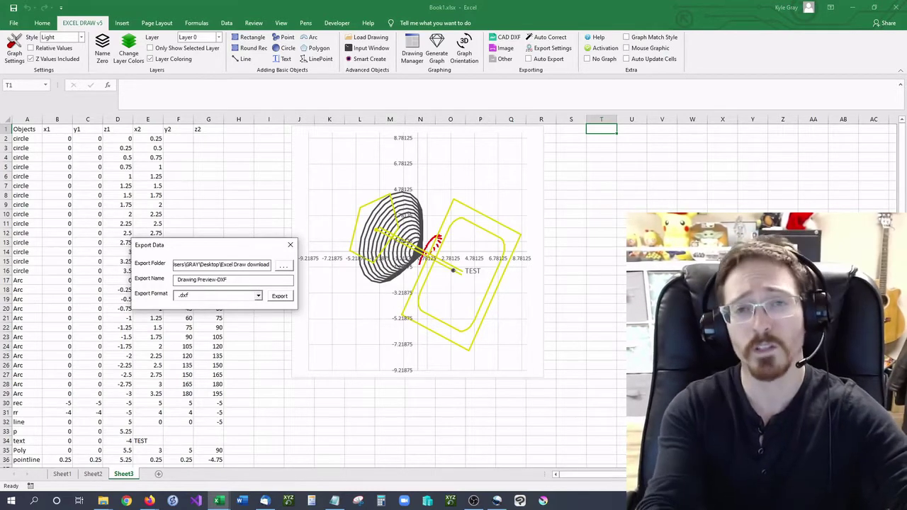
text(test4)
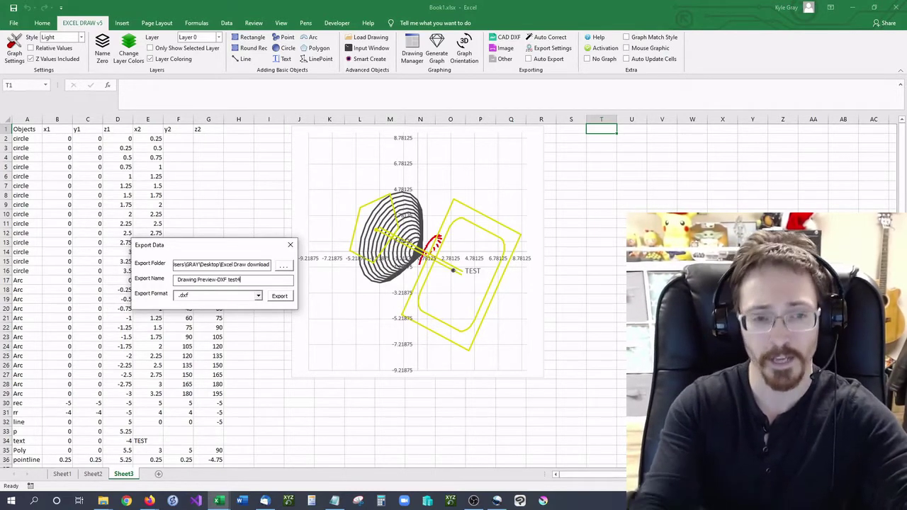
click(259, 297)
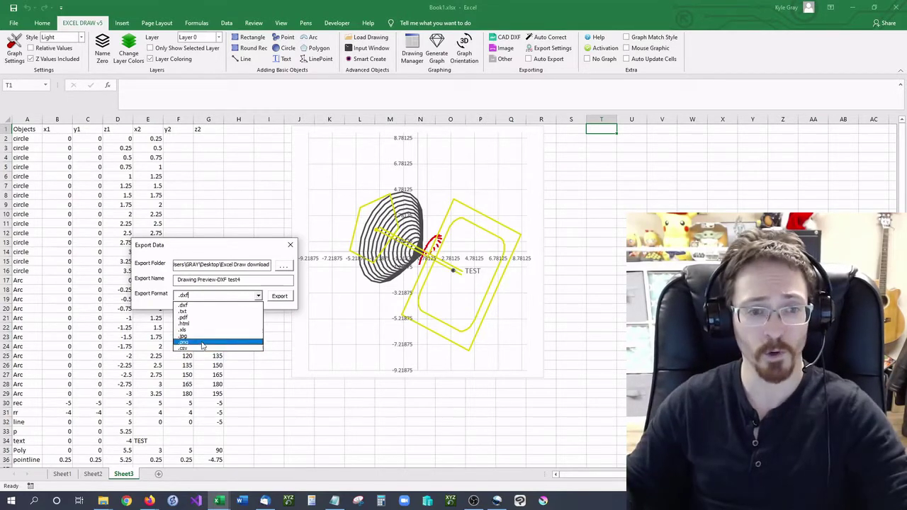
Step: Export as .dxf to the Excel Draw download folder, then open the file in DWG TrueView
click(208, 306)
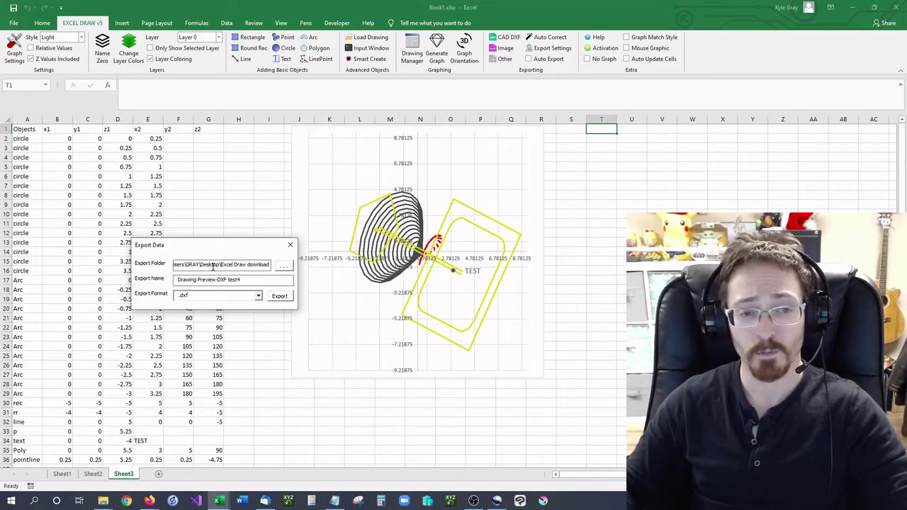
mouse_move(173, 265)
mouse_down()
mouse_move(236, 265)
mouse_move(160, 282)
mouse_up()
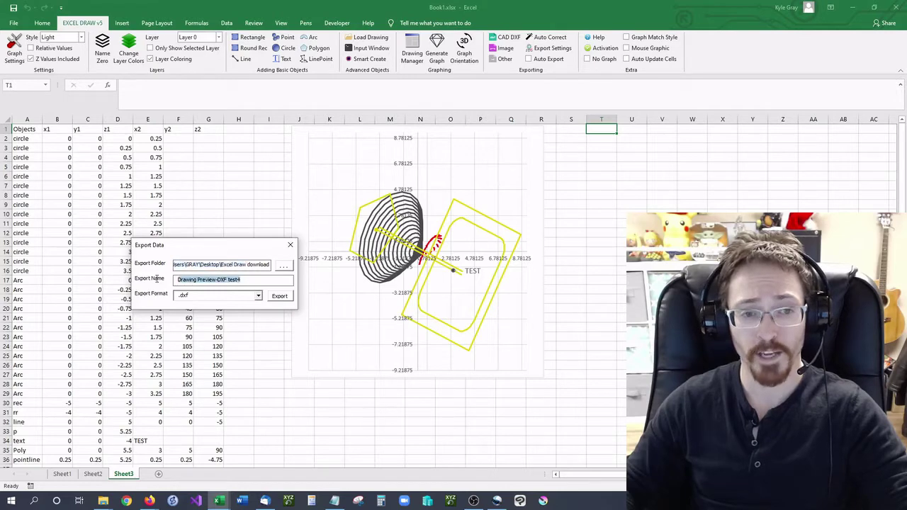
click(280, 297)
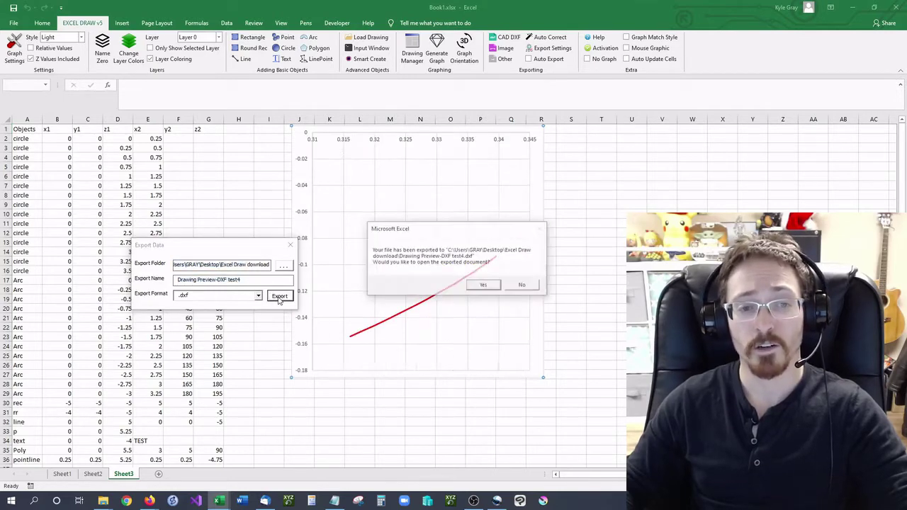
click(483, 285)
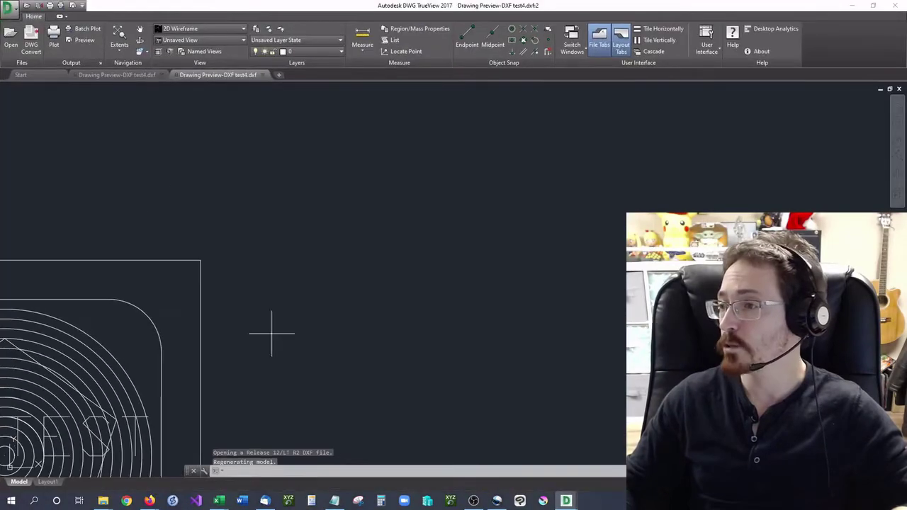
Step: Zoom to extents, orbit the test4 drawing into a 3D perspective, then close its tab
middle_click(169, 115)
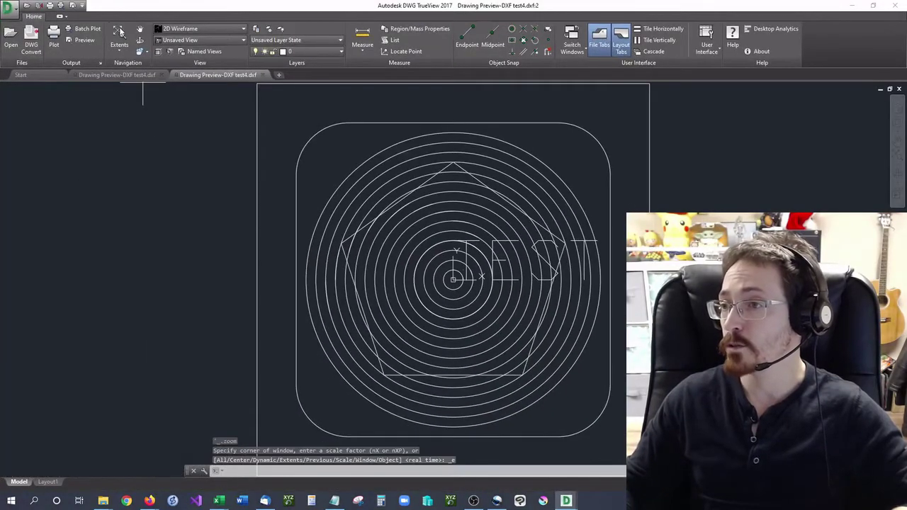
click(139, 40)
mouse_move(273, 446)
mouse_down()
mouse_move(344, 338)
mouse_move(359, 348)
mouse_move(480, 351)
mouse_move(404, 348)
mouse_move(506, 401)
mouse_move(484, 318)
mouse_move(470, 348)
mouse_move(415, 362)
mouse_move(464, 364)
mouse_up()
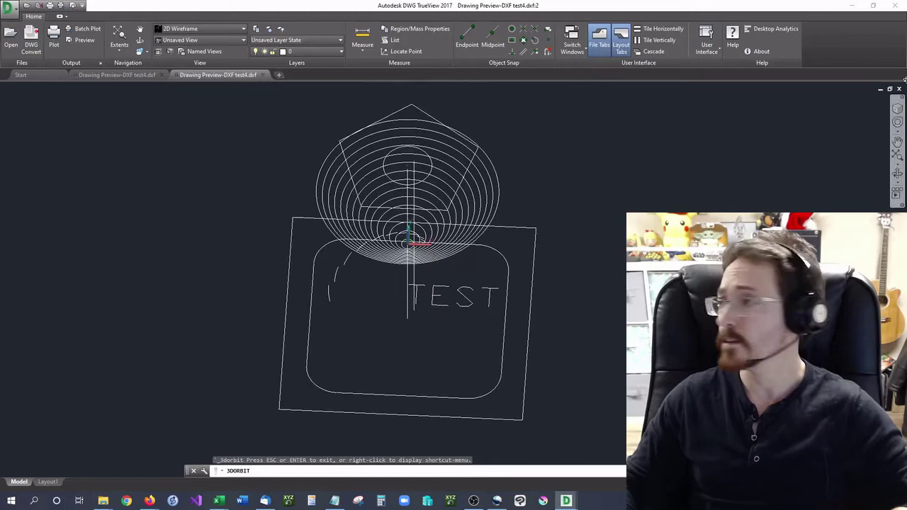
click(900, 7)
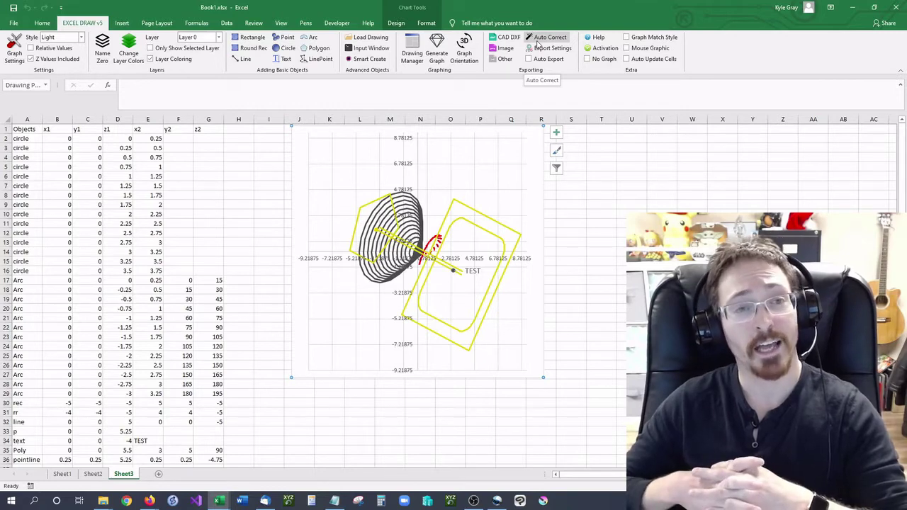
Step: Auto-correct the sheet's object data, then open and cancel the DXF export dialog
click(537, 41)
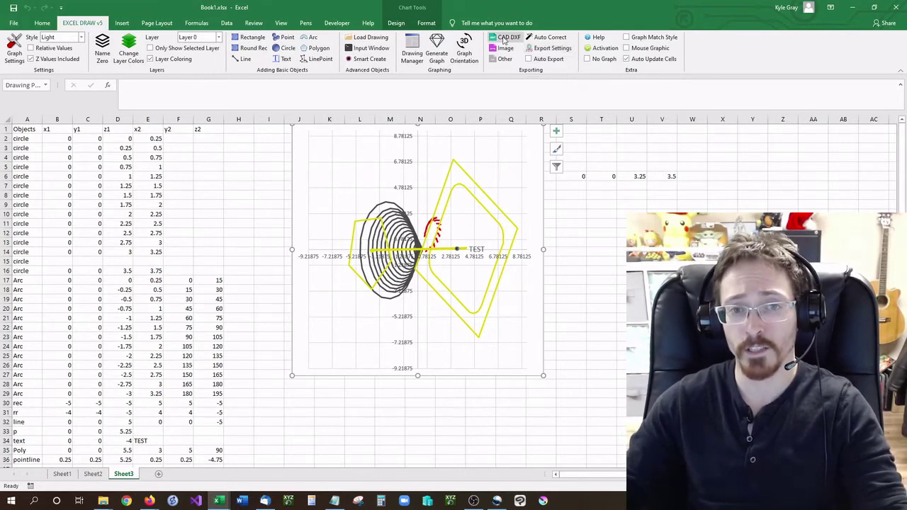
click(504, 40)
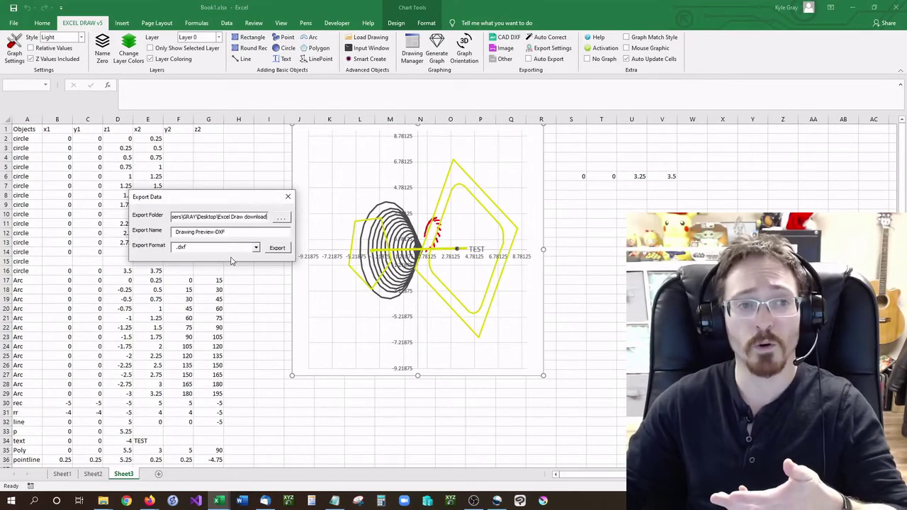
click(287, 197)
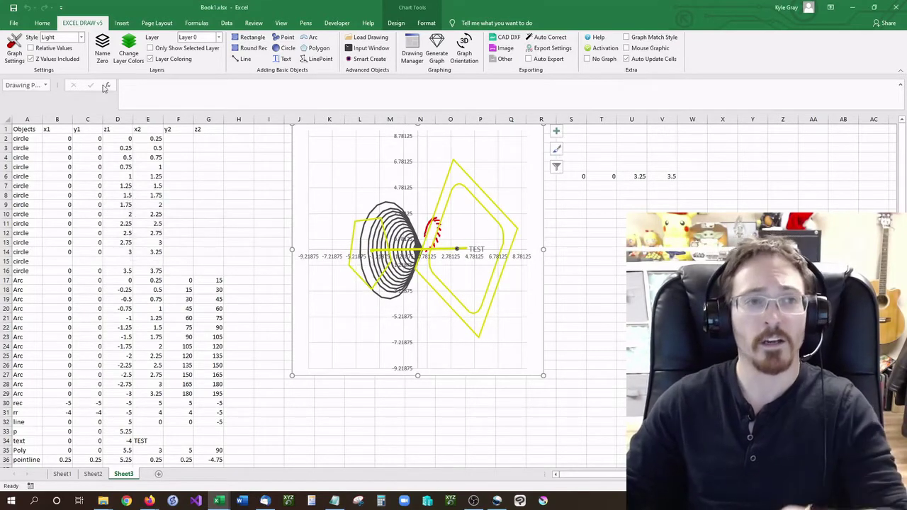
Step: Try the Dark graph style, then switch the preview back to Light
click(81, 38)
click(66, 65)
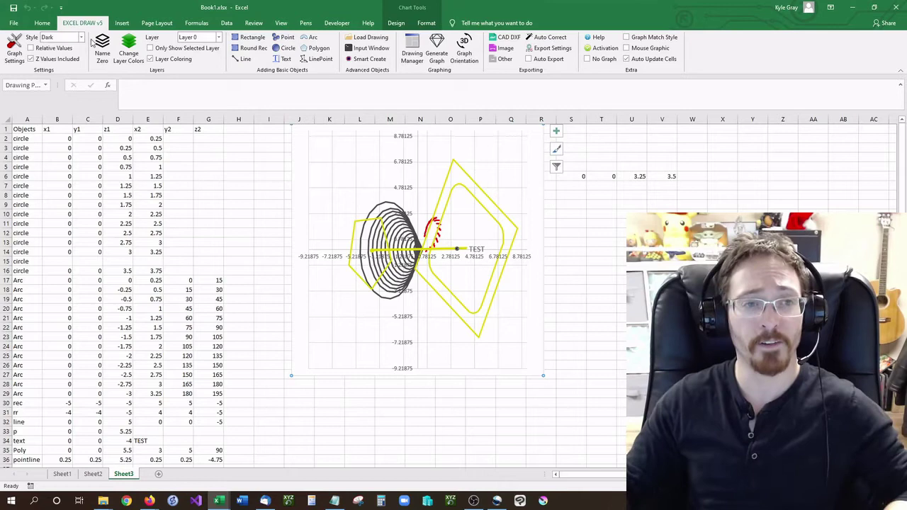
click(82, 38)
click(73, 54)
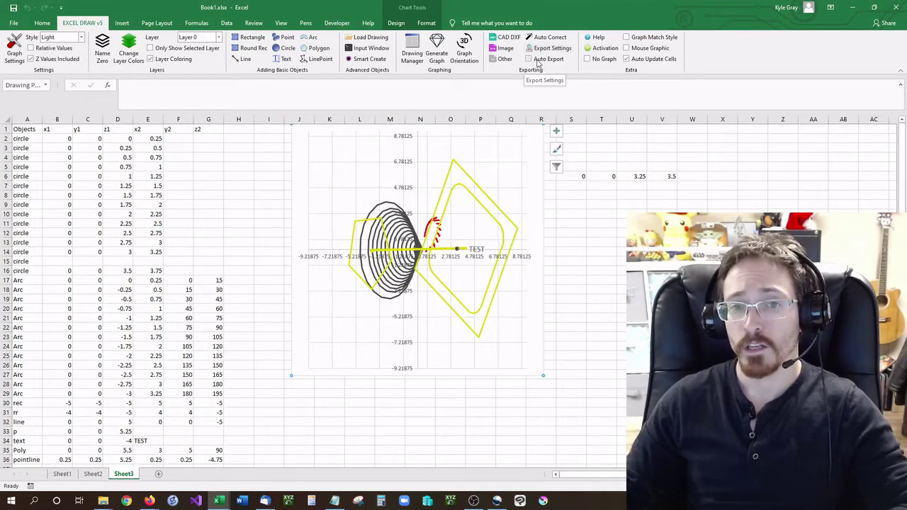
Step: Open Export Settings, review the Export File name, keep DXF type, and start browsing for a folder
click(534, 53)
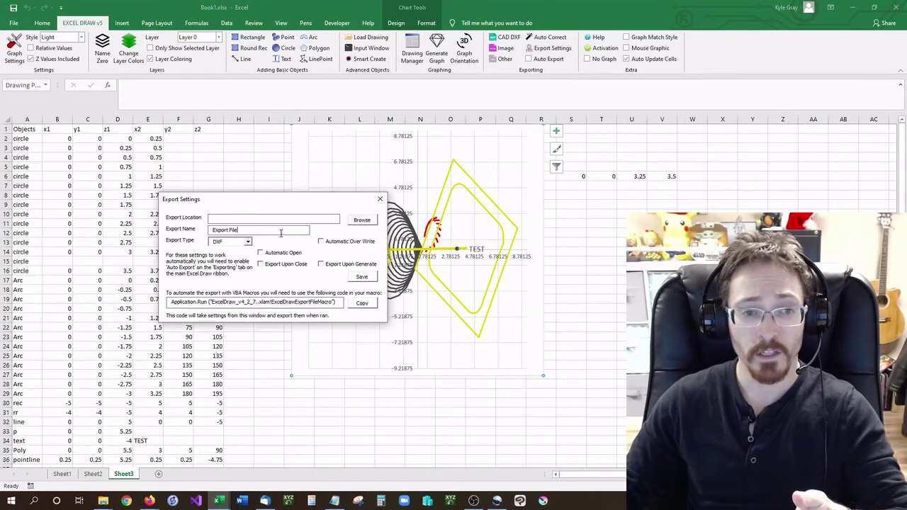
drag(282, 233, 215, 234)
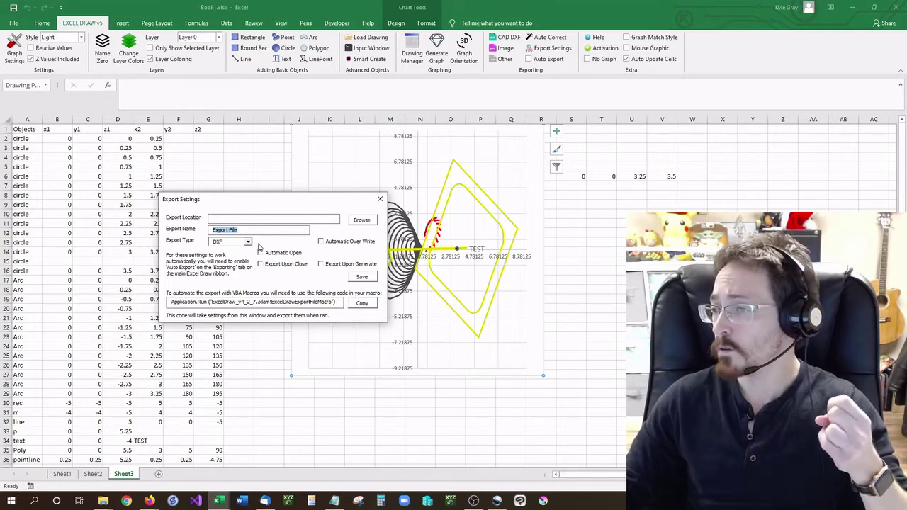
click(248, 242)
click(270, 245)
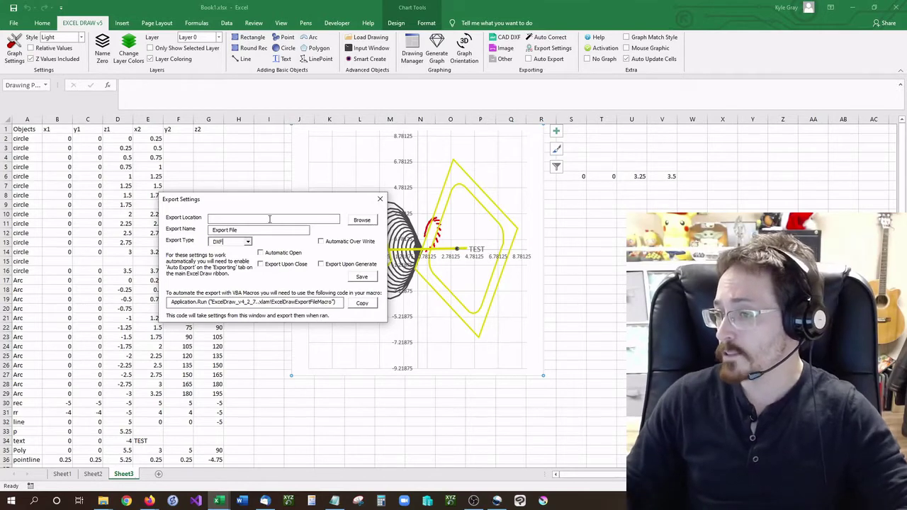
click(355, 219)
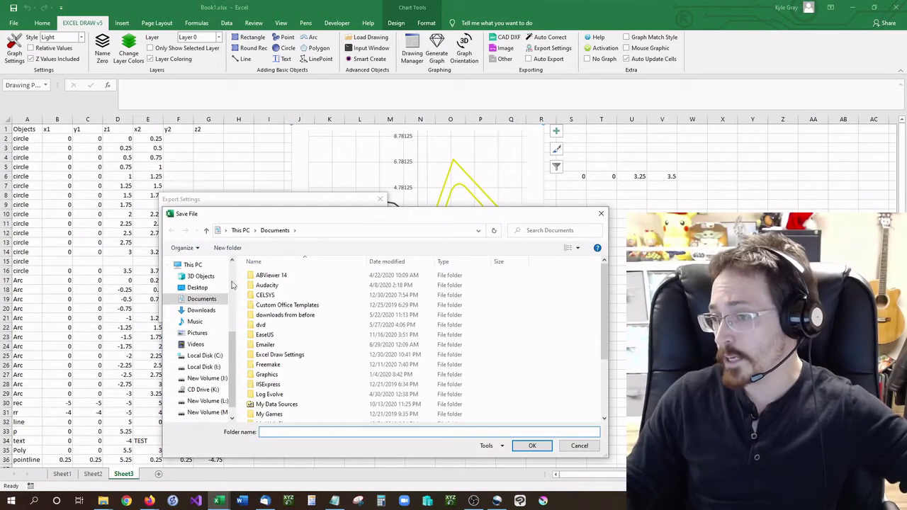
Step: Set the export location to the Desktop's Excel Draw download folder
click(197, 287)
click(325, 307)
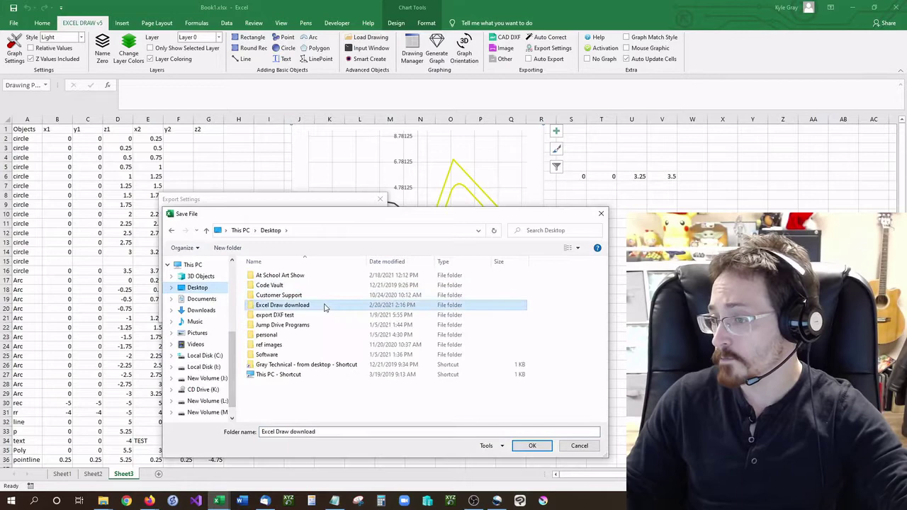
double_click(324, 306)
click(531, 445)
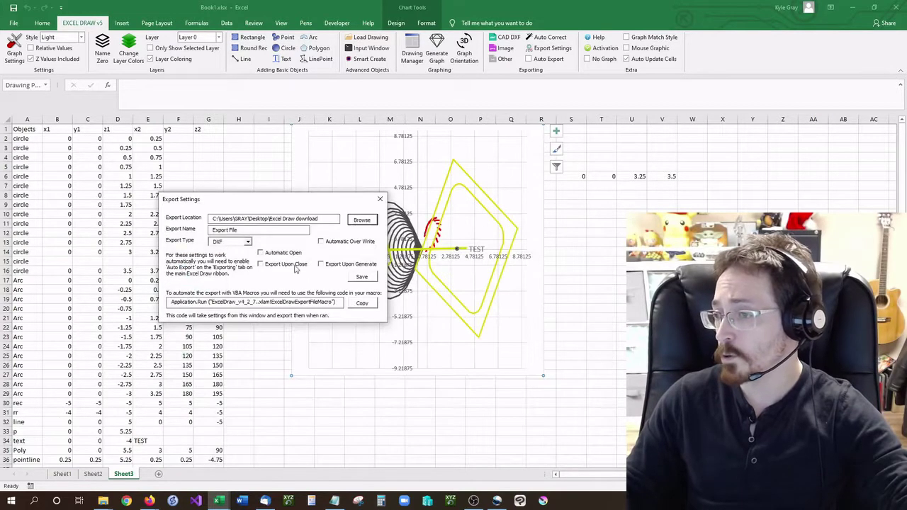
Step: Change the export name to Export File Test
click(284, 234)
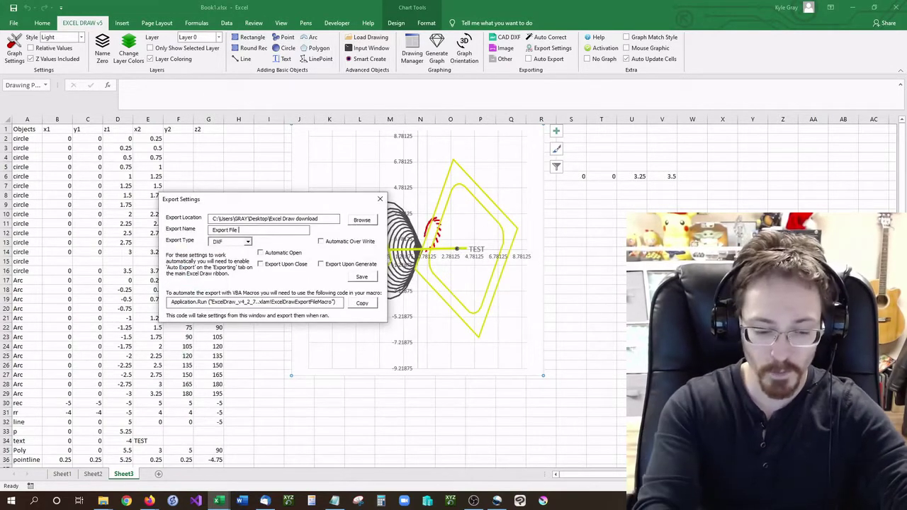
text(Teswt)
key(BackSpace)
key(BackSpace)
text(t)
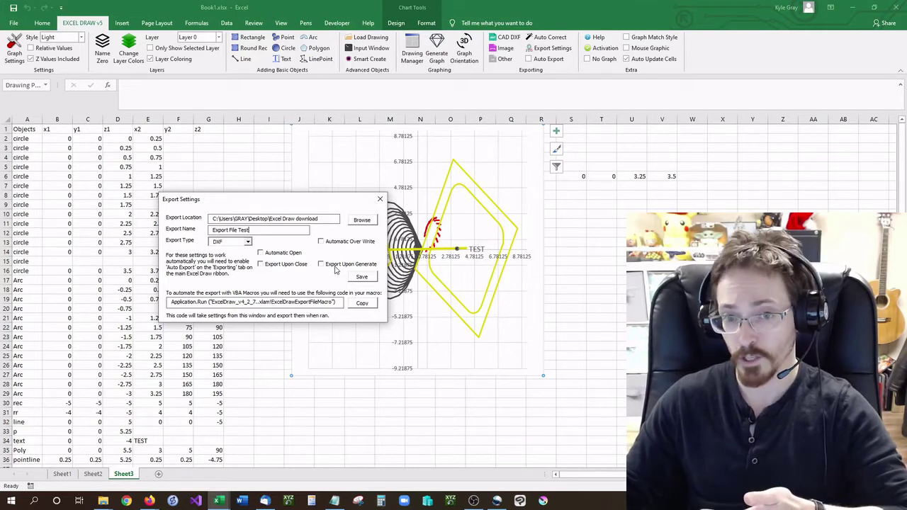
Step: Select the export macro code line and copy it
click(331, 303)
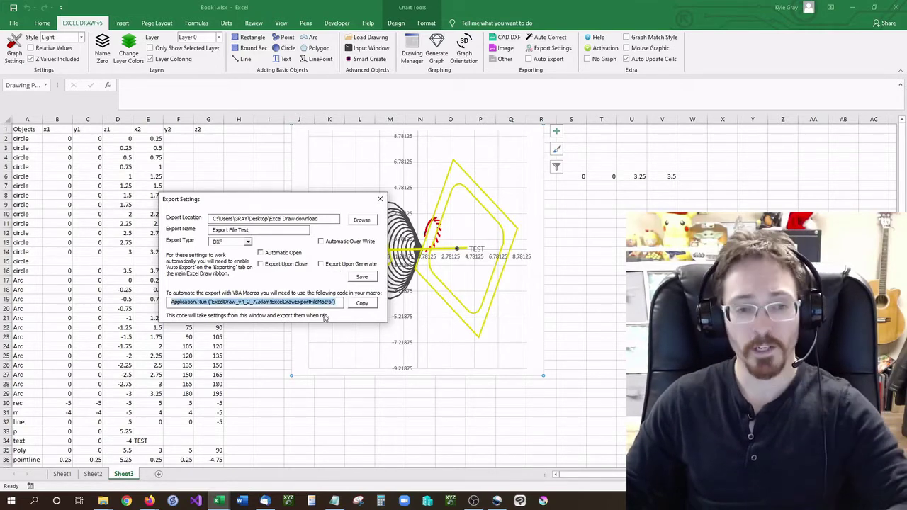
click(335, 305)
drag(334, 305, 175, 302)
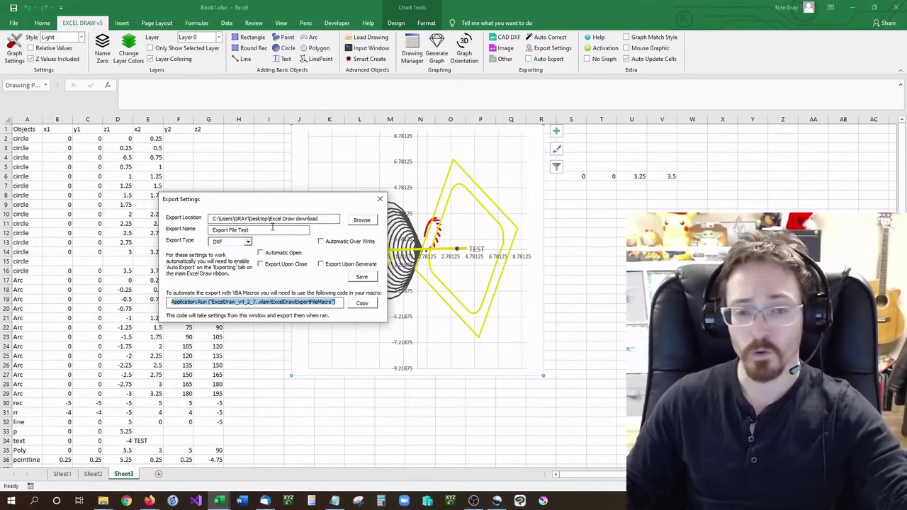
drag(331, 299, 170, 296)
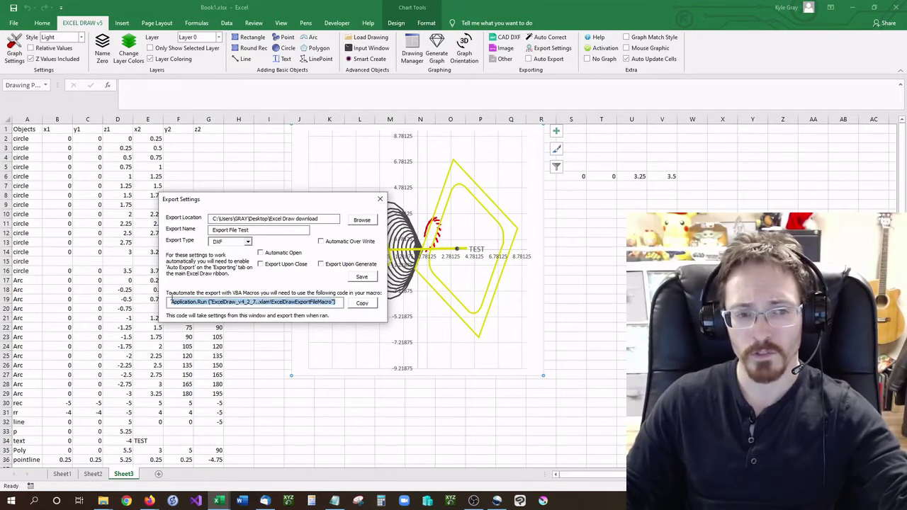
click(361, 304)
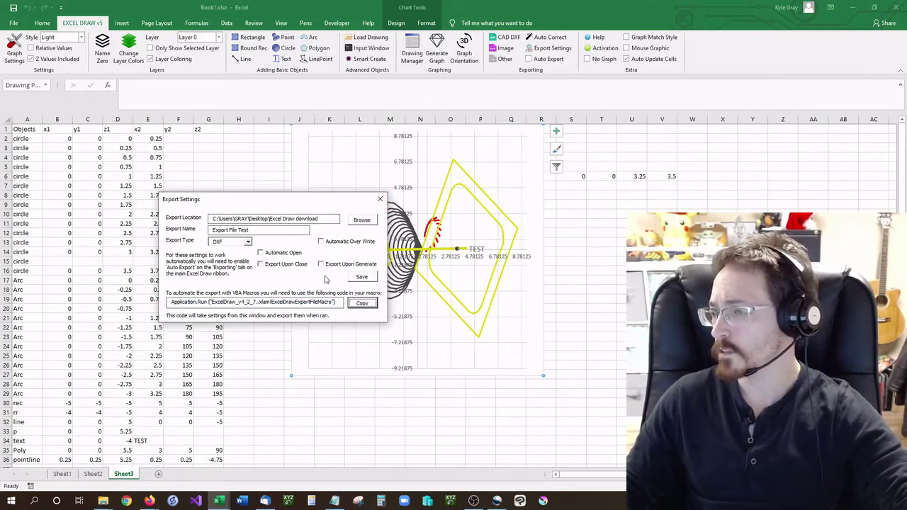
Step: Enable Export Upon Generate, save the export settings, and close the dialog
click(325, 268)
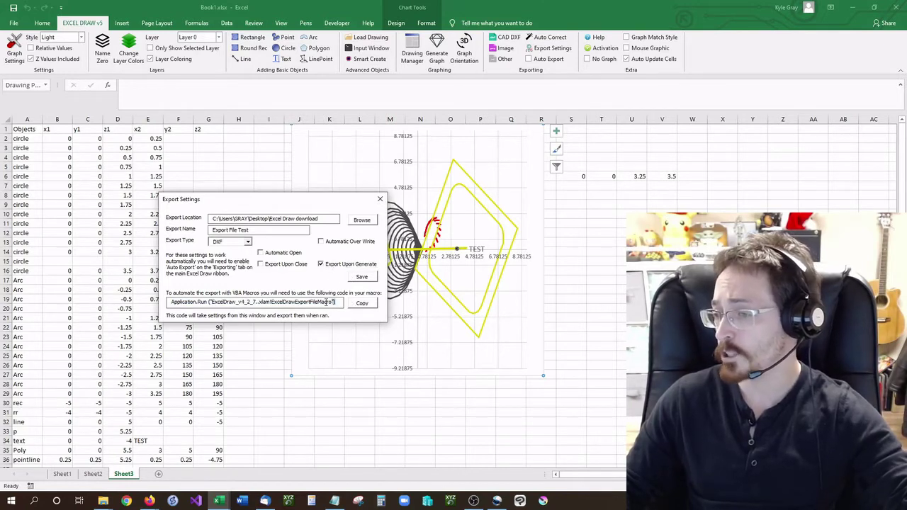
drag(343, 302, 130, 294)
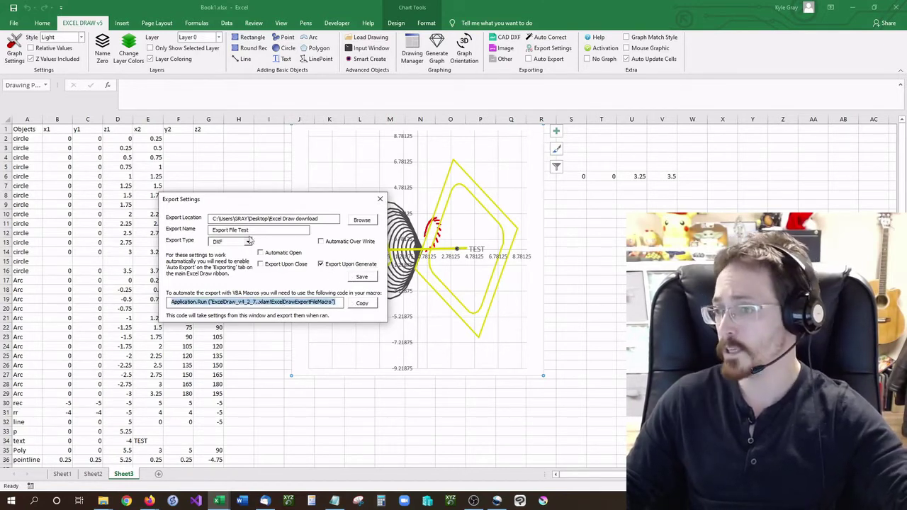
click(234, 229)
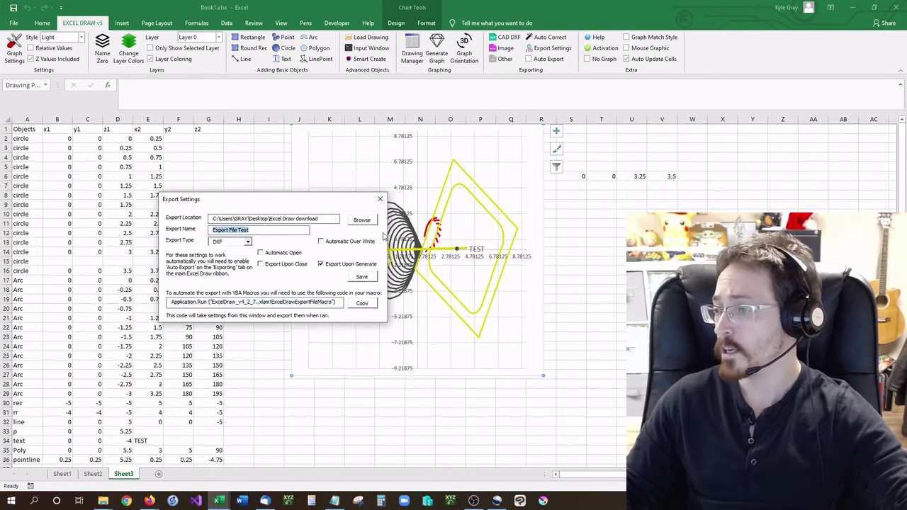
click(367, 278)
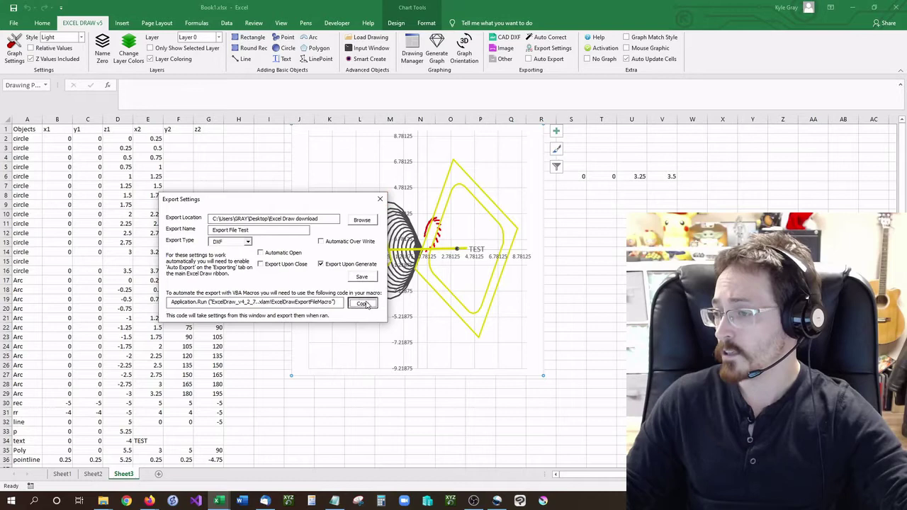
click(380, 199)
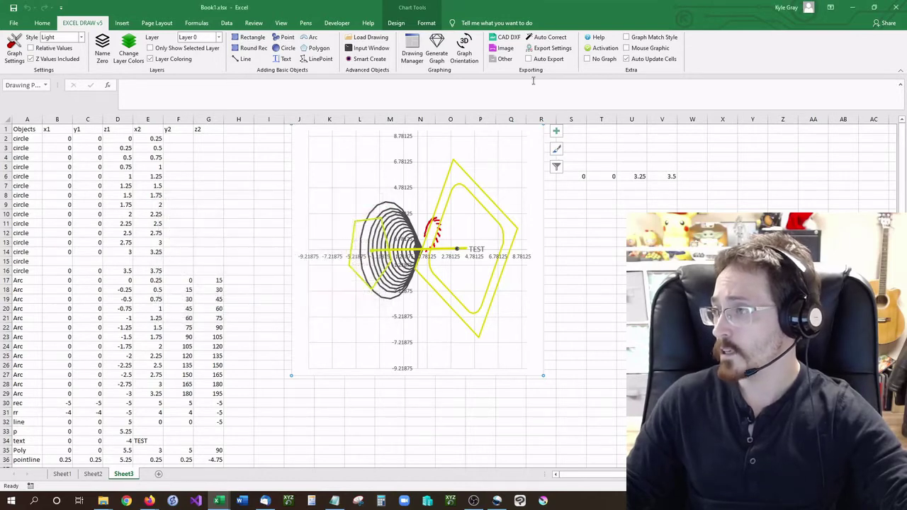
Step: Restore down the Excel window so the Excel Draw download folder shows beside it
double_click(451, 10)
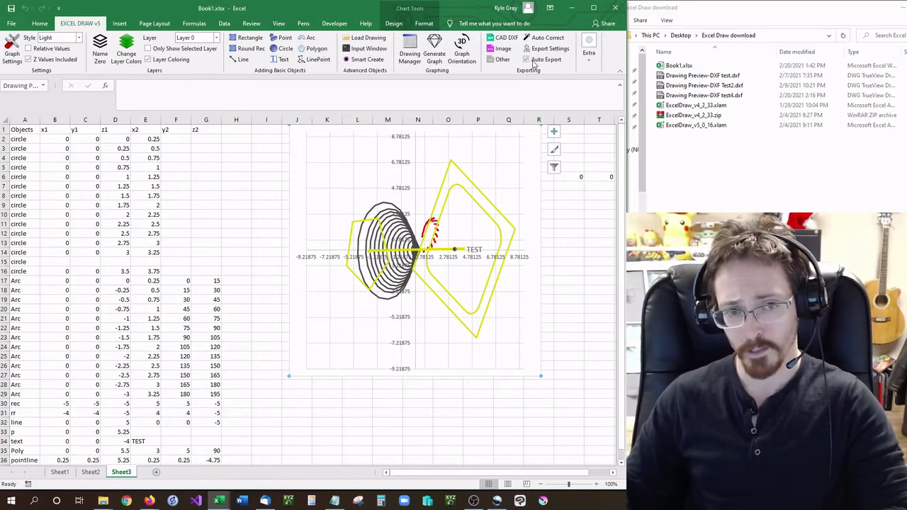
Step: Generate the graph repeatedly, producing Export File Test.DXF, Export File Test_1.DXF and Export File Test_2.DXF
click(435, 56)
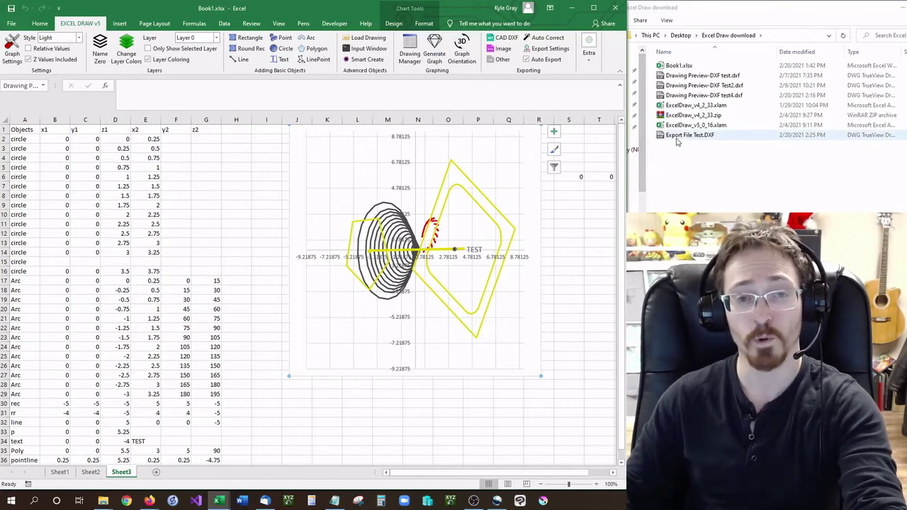
click(411, 56)
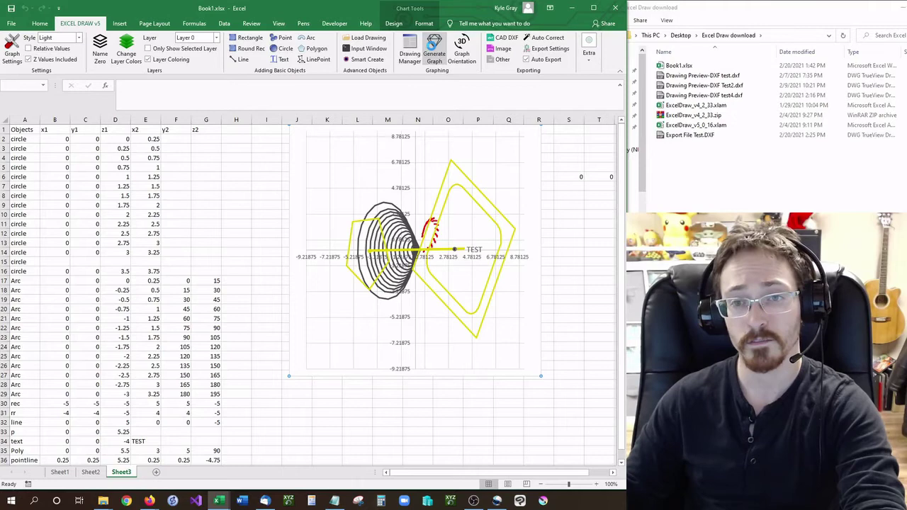
click(433, 49)
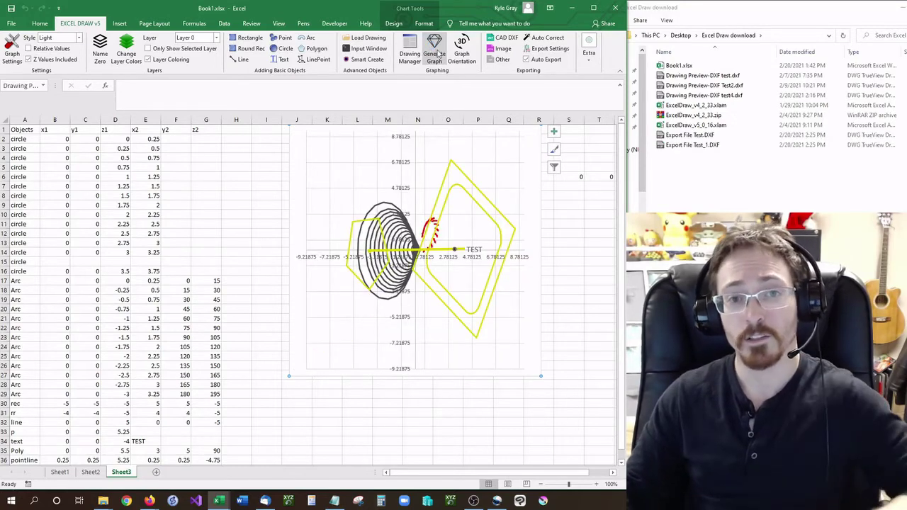
click(436, 50)
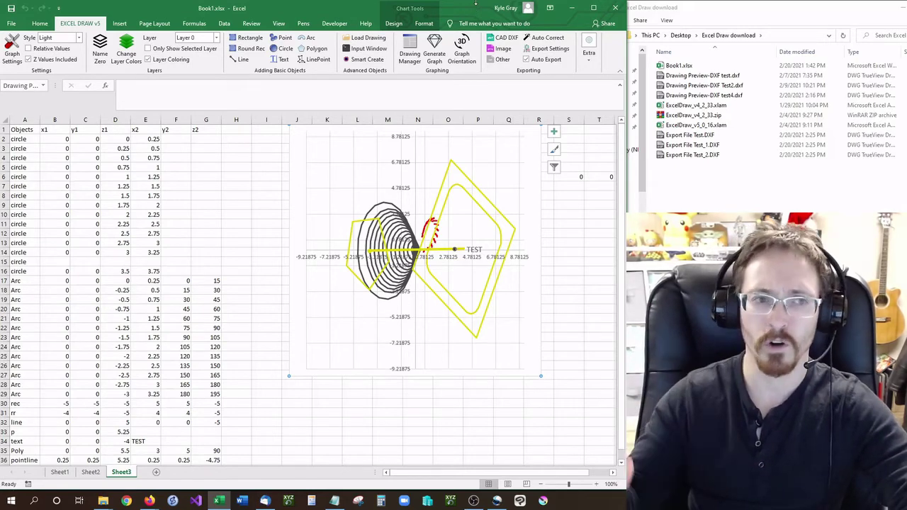
Step: Reopen Export Settings, move the dialog up and left, and select the macro code text
click(550, 49)
drag(150, 193, 241, 157)
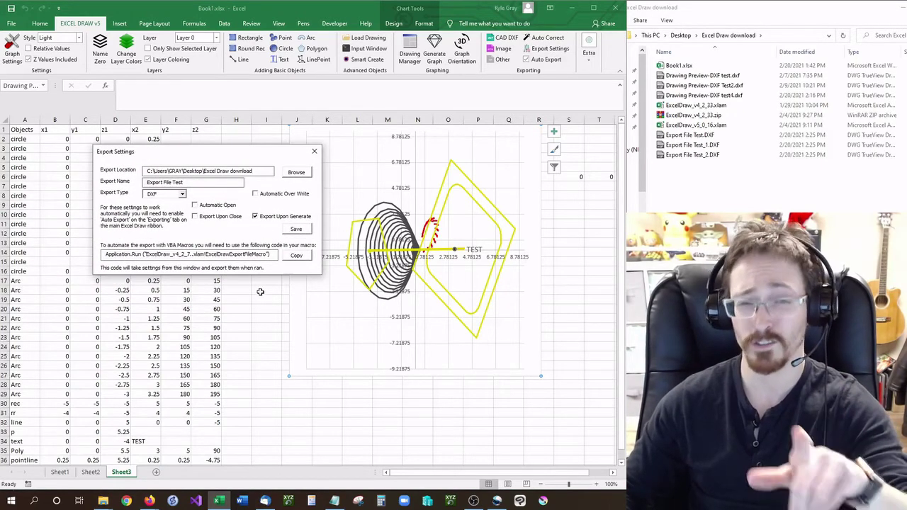
drag(273, 257, 158, 253)
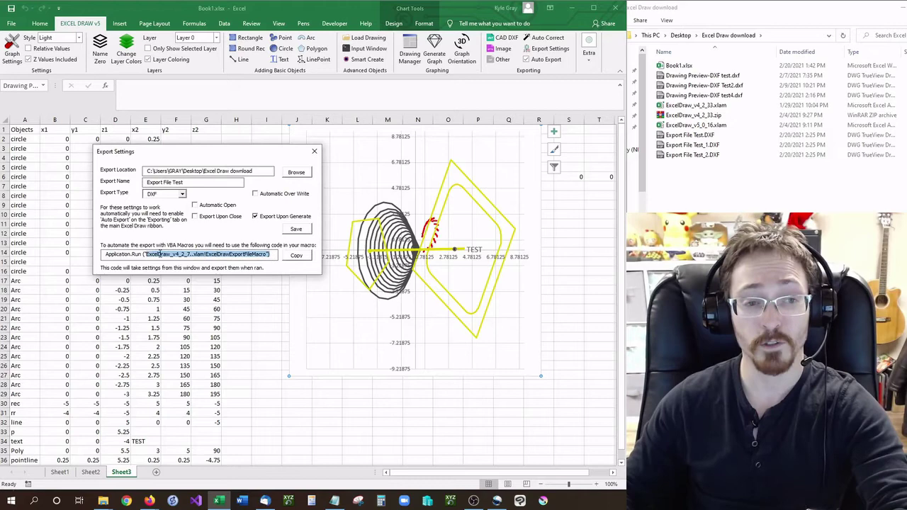